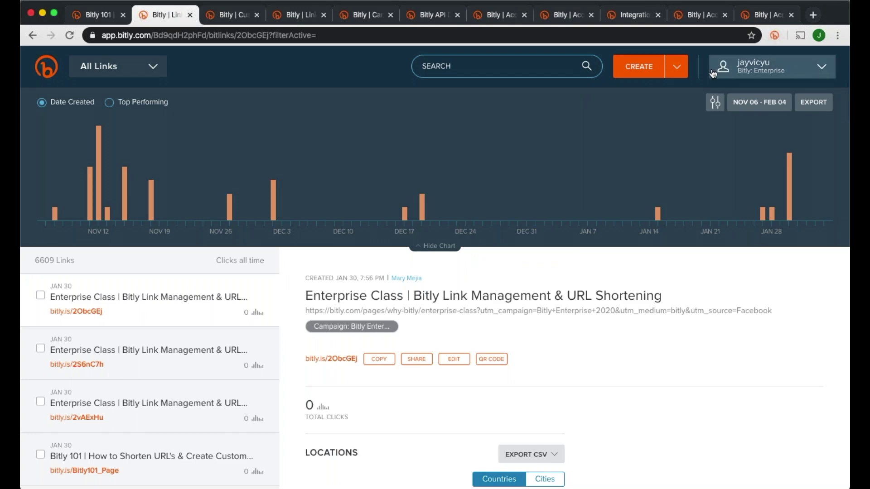
{"action": "left_click", "coordinate": [638, 72]}
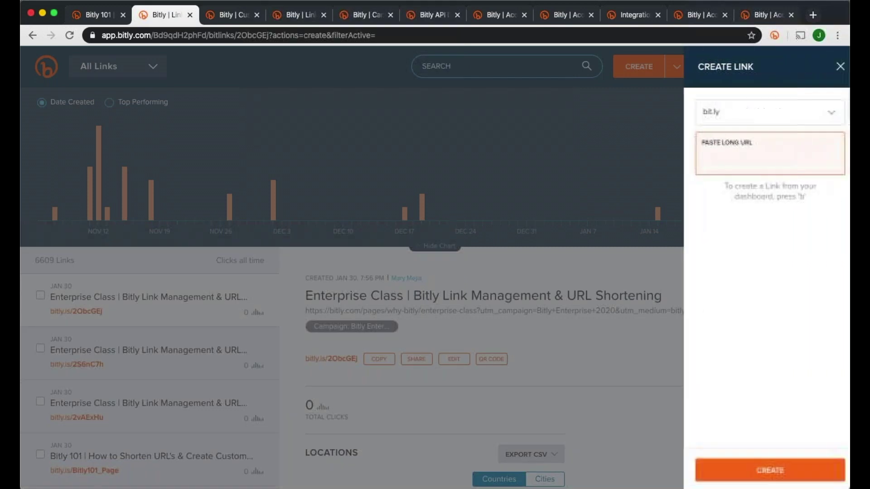
{"action": "left_click", "coordinate": [752, 120]}
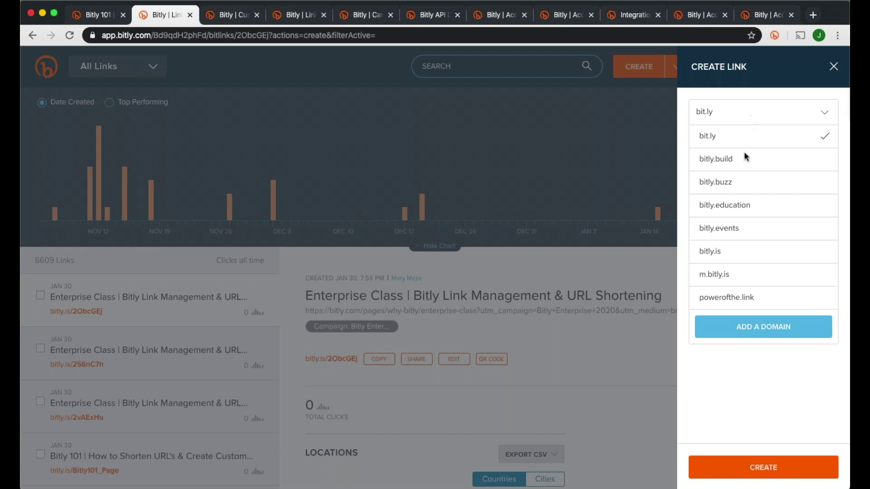
{"action": "left_click", "coordinate": [720, 251]}
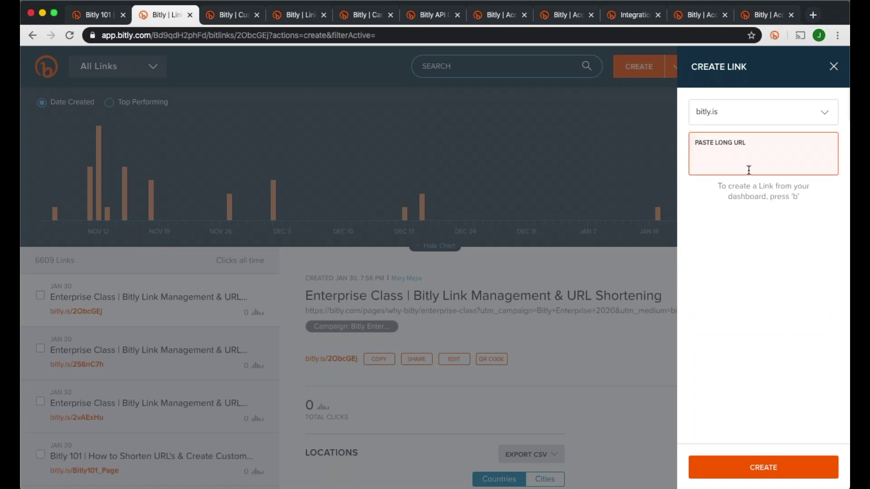
{"action": "type", "text": "https://bitly.com/pages/why-bitly/bitly-101"}
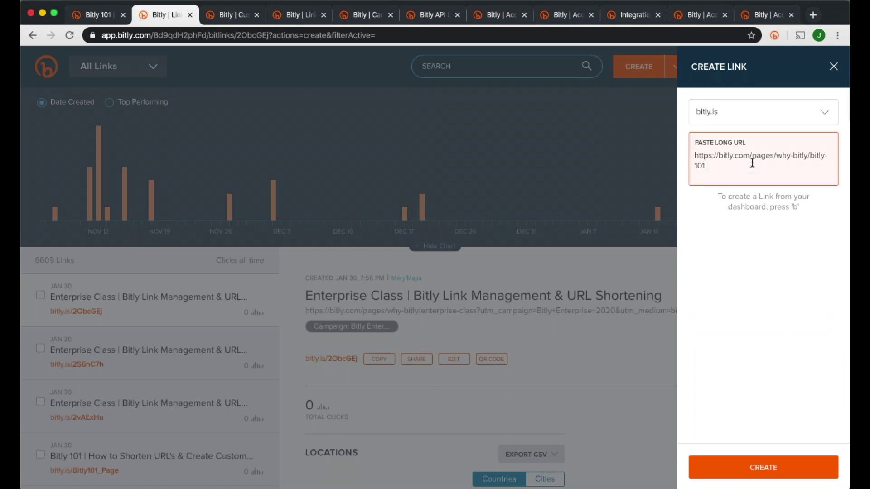
{"action": "key", "text": "Return"}
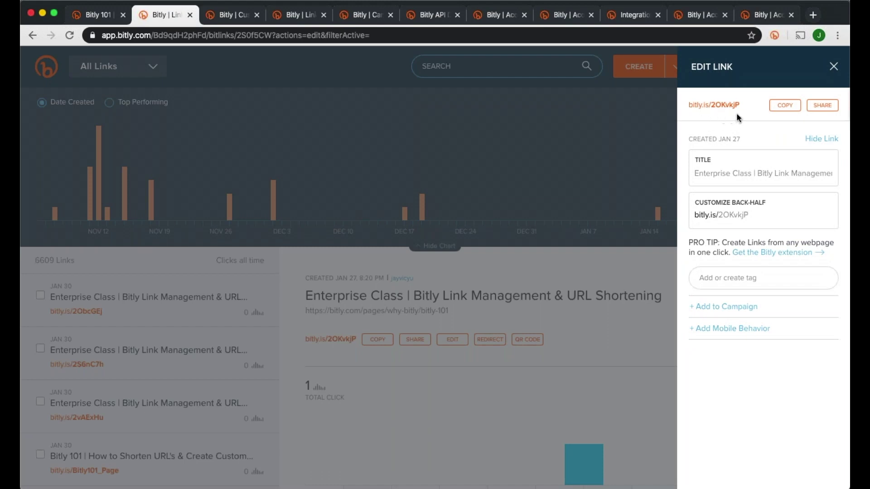
- Customize the short link's back-half to Bitly101, leaving its tags empty, and save the link
{"action": "left_click_drag", "start_coordinate": [752, 216], "coordinate": [720, 218]}
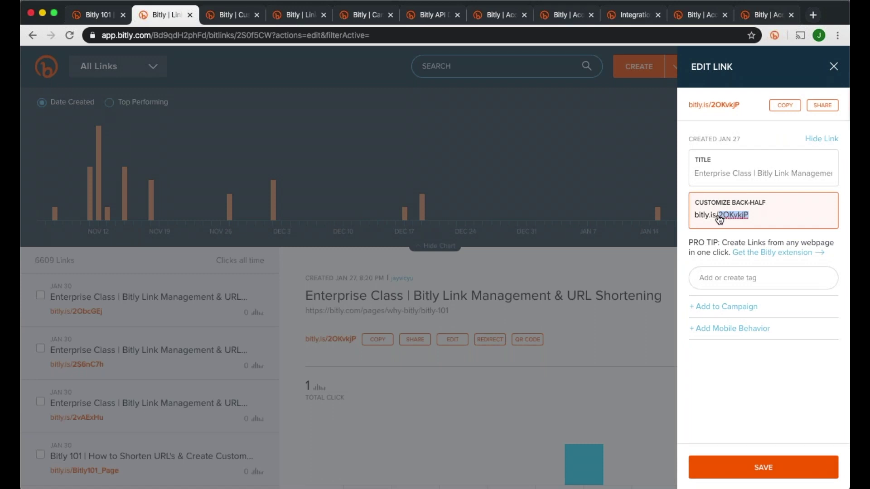
{"action": "type", "text": "Bitly101"}
{"action": "left_click", "coordinate": [726, 263]}
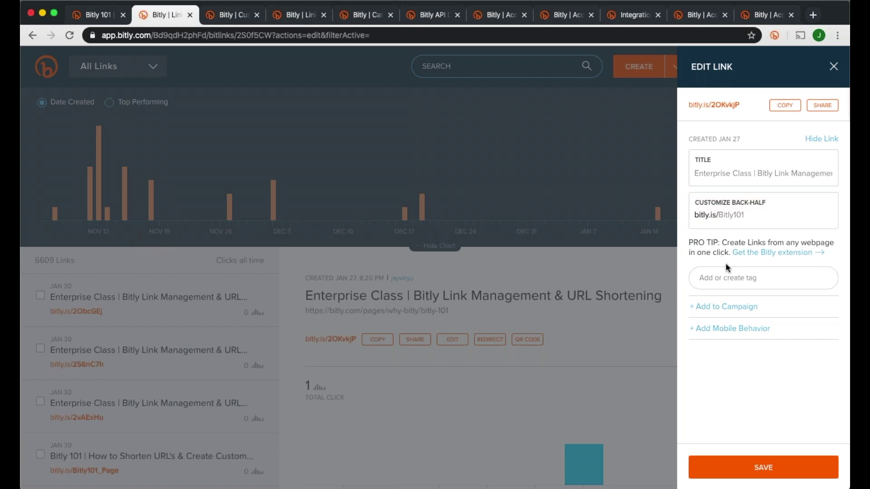
{"action": "left_click", "coordinate": [721, 274]}
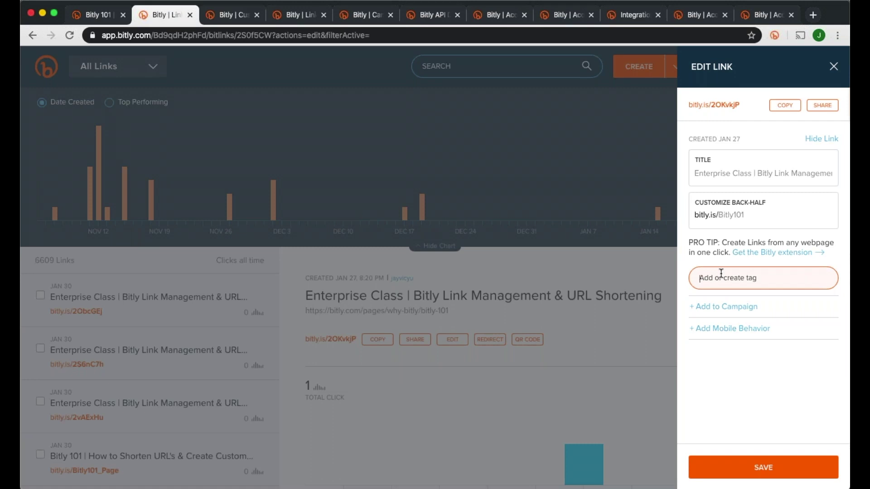
{"action": "left_click", "coordinate": [749, 474]}
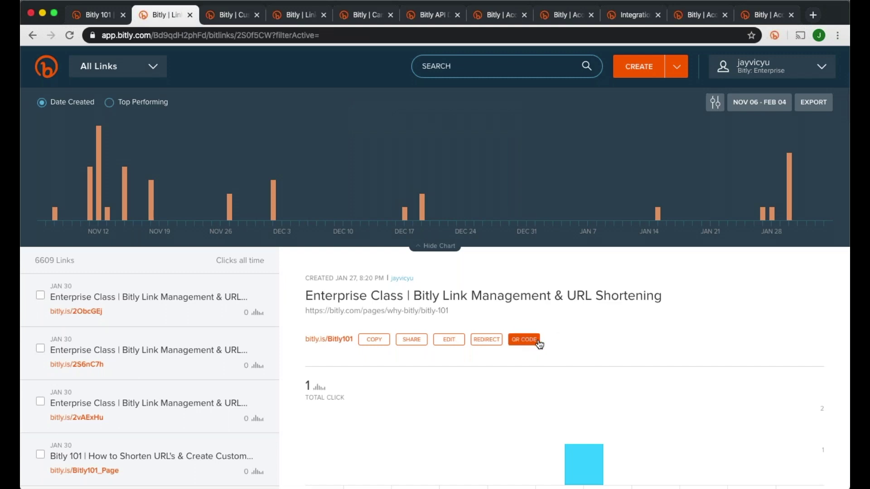
- View the QR code of the bitly.is/Bitly101 link, close it and check the daily counts in the date-created chart
{"action": "left_click", "coordinate": [538, 343]}
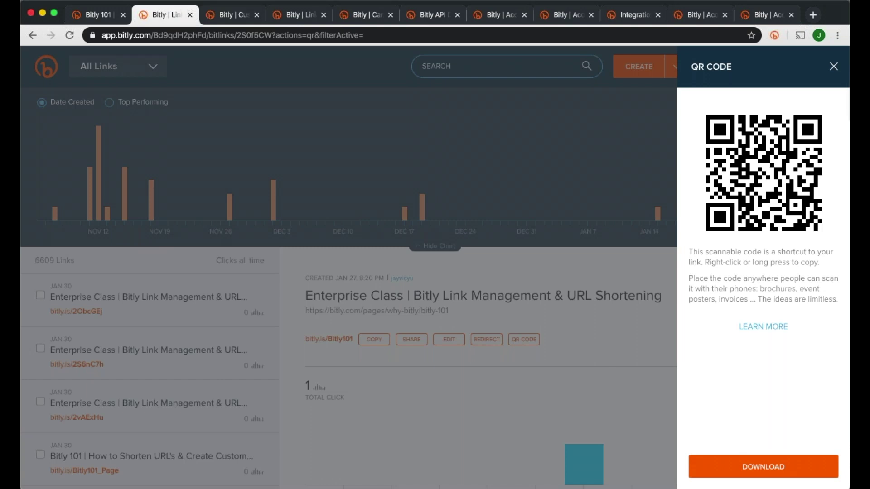
{"action": "left_click", "coordinate": [553, 316]}
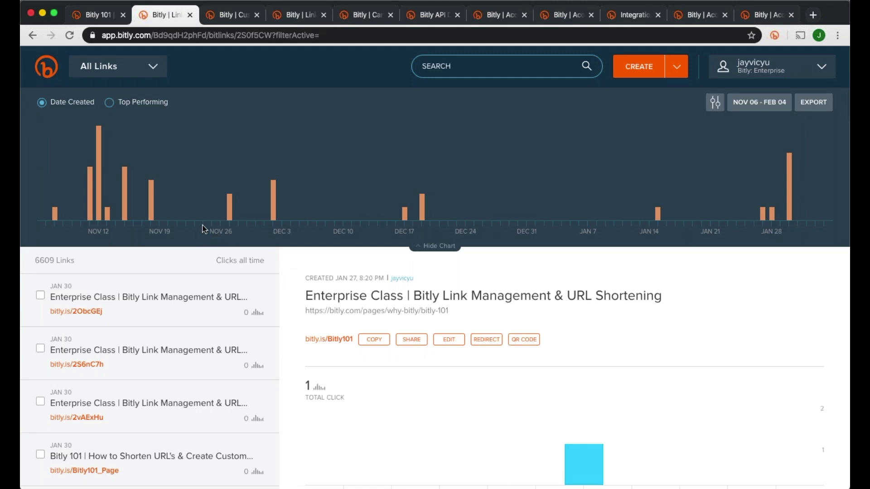
{"action": "mouse_move", "coordinate": [231, 220]}
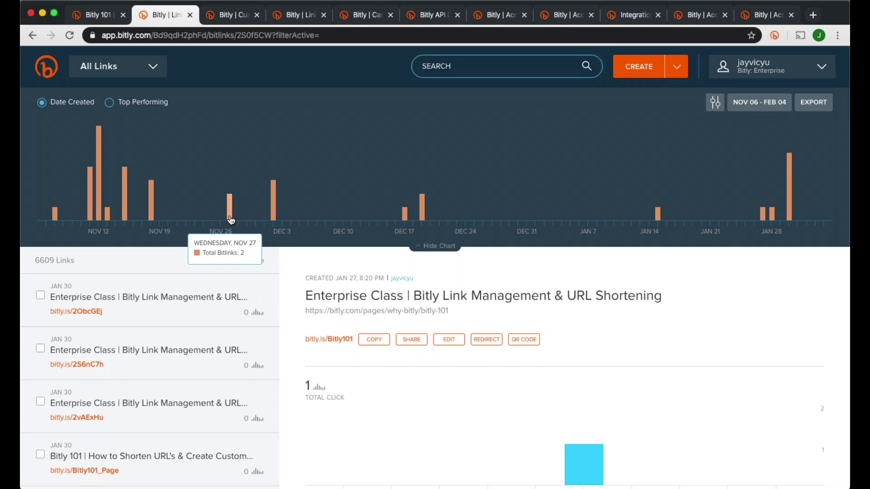
{"action": "mouse_move", "coordinate": [274, 222]}
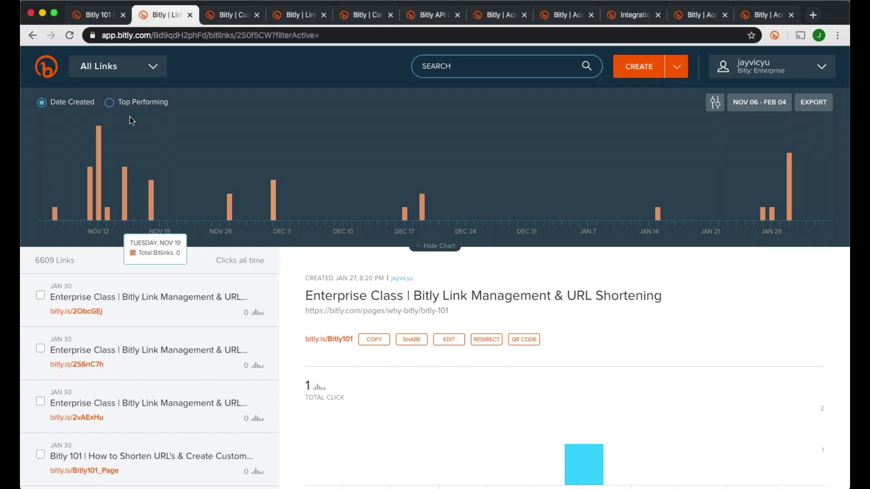
- Display links by top performing and review the clicks over time of the first link in the list
{"action": "left_click", "coordinate": [110, 103]}
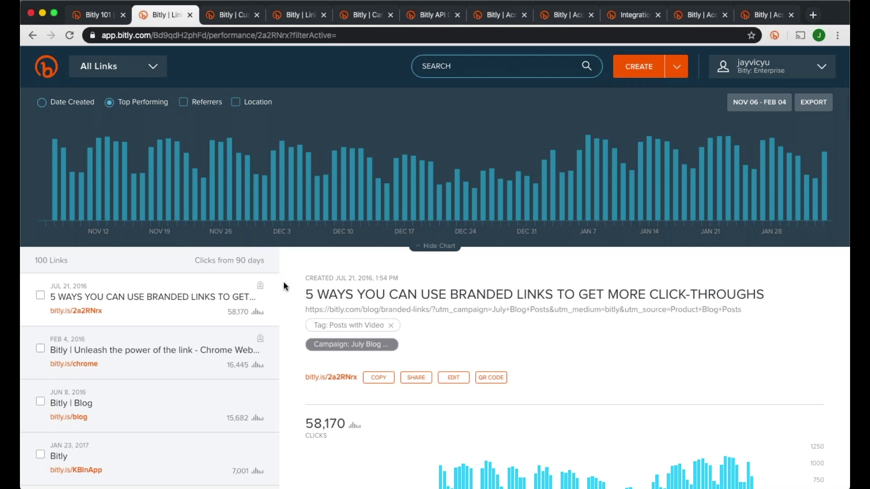
{"action": "scroll", "coordinate": [301, 313], "scroll_direction": "down", "scroll_amount": 3}
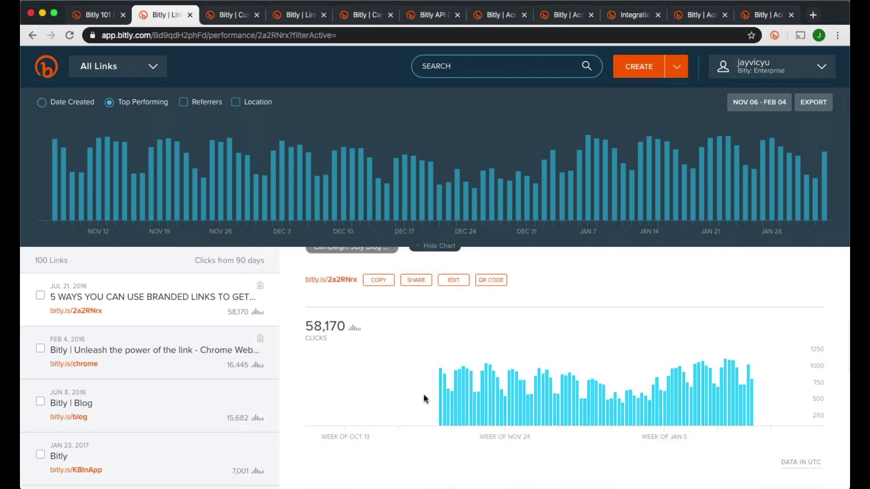
{"action": "scroll", "coordinate": [423, 393], "scroll_direction": "down", "scroll_amount": 1}
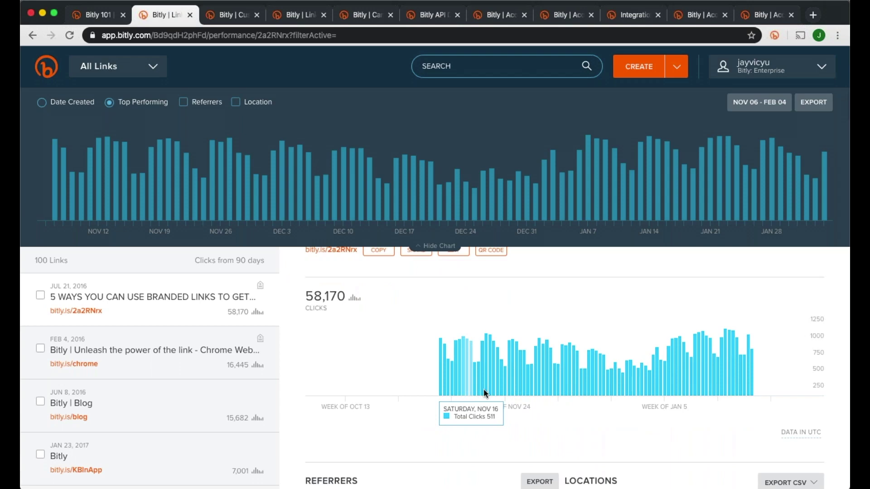
{"action": "scroll", "coordinate": [517, 388], "scroll_direction": "down", "scroll_amount": 2}
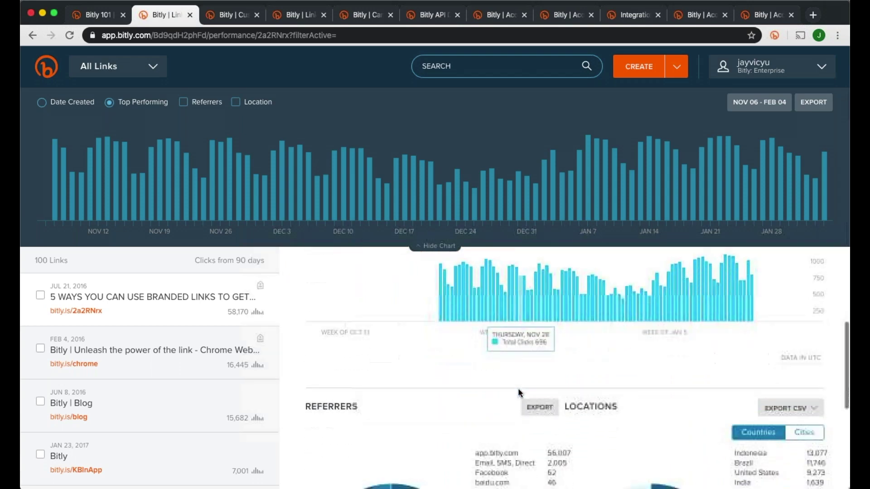
{"action": "scroll", "coordinate": [517, 409], "scroll_direction": "down", "scroll_amount": 2}
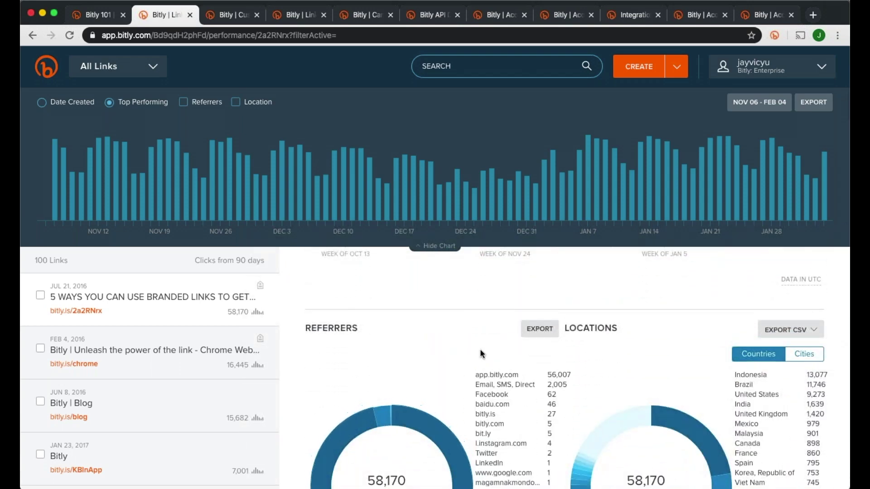
- Examine the top-performing link's referrers and list its click locations by city
{"action": "scroll", "coordinate": [480, 349], "scroll_direction": "down", "scroll_amount": 1}
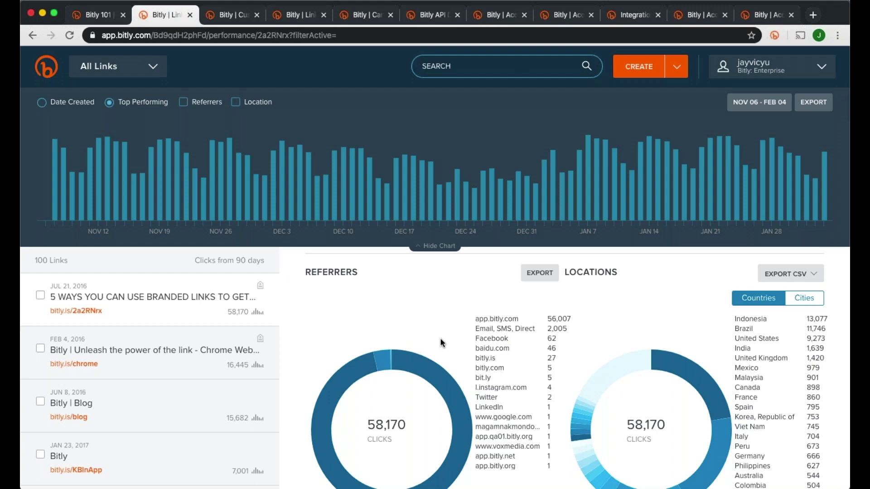
{"action": "scroll", "coordinate": [611, 305], "scroll_direction": "down", "scroll_amount": 1}
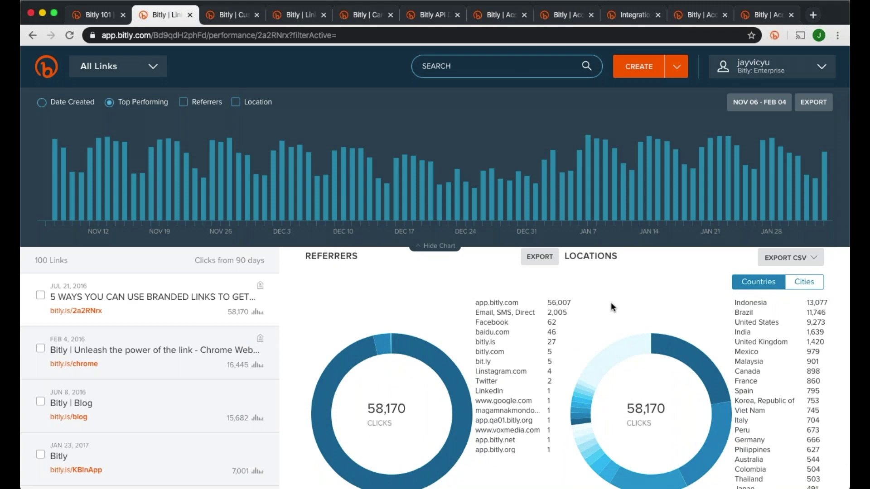
{"action": "left_click", "coordinate": [804, 282]}
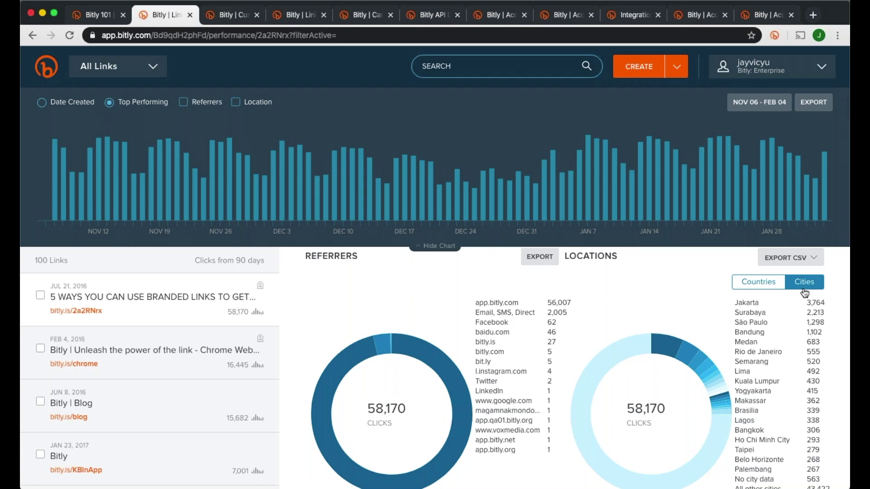
{"action": "left_click", "coordinate": [543, 265]}
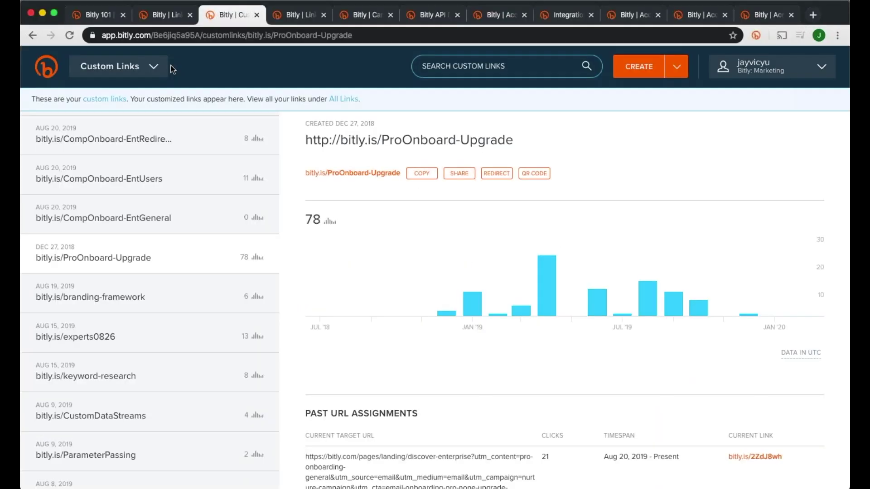
{"action": "left_click_drag", "start_coordinate": [340, 139], "coordinate": [526, 155]}
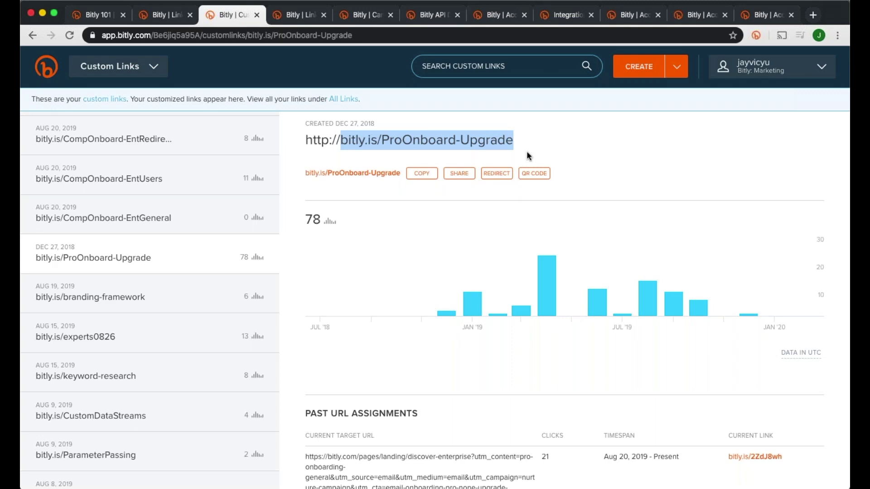
{"action": "left_click", "coordinate": [526, 154]}
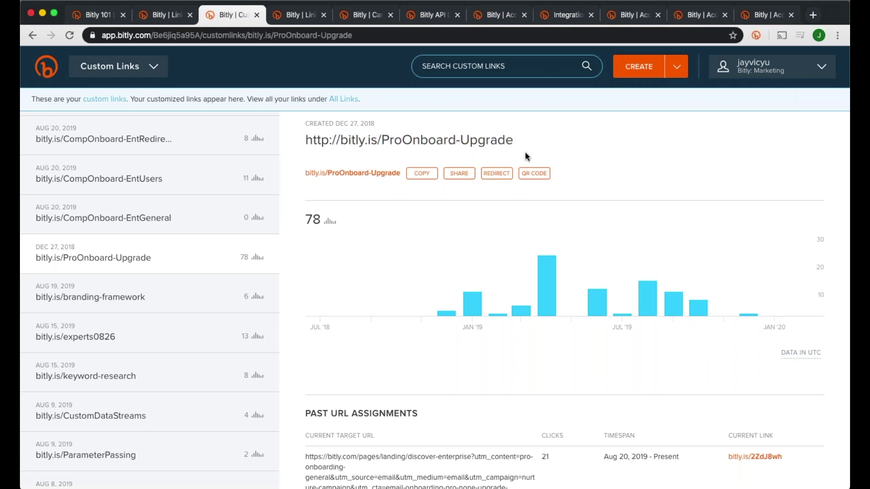
{"action": "left_click", "coordinate": [502, 178]}
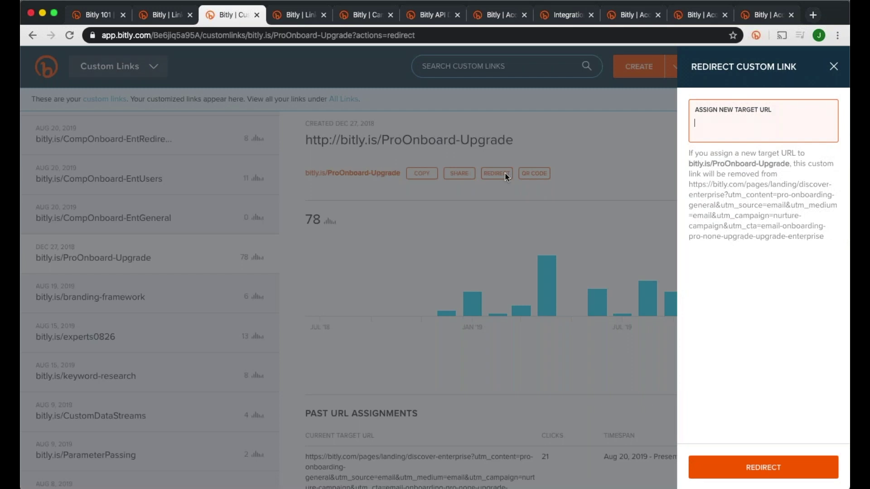
{"action": "left_click", "coordinate": [728, 126]}
{"action": "type", "text": "https://bitly.com/pages/why-bitly/bitly-101"}
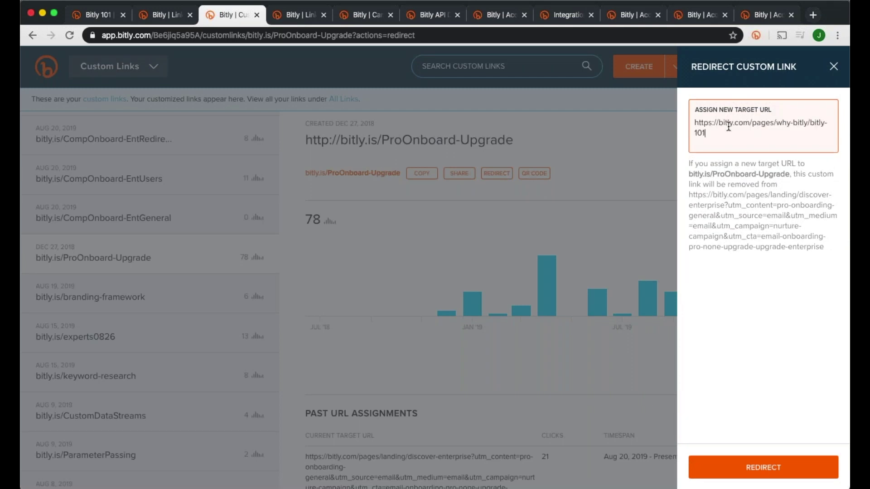
{"action": "left_click_drag", "start_coordinate": [688, 174], "coordinate": [788, 174]}
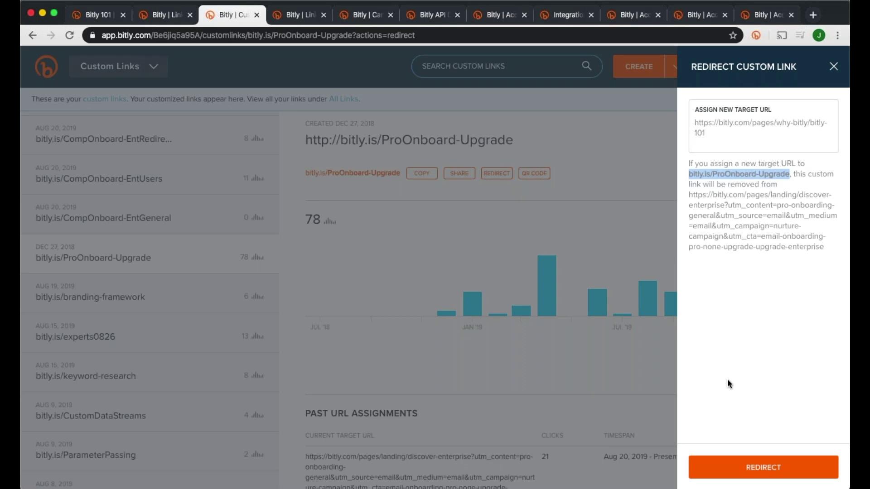
{"action": "left_click", "coordinate": [732, 471]}
- Review the past URL assignments of the bitly.is/ProOnboard-Upgrade custom link, including their clicks and timespans
{"action": "scroll", "coordinate": [575, 354], "scroll_direction": "down", "scroll_amount": 5}
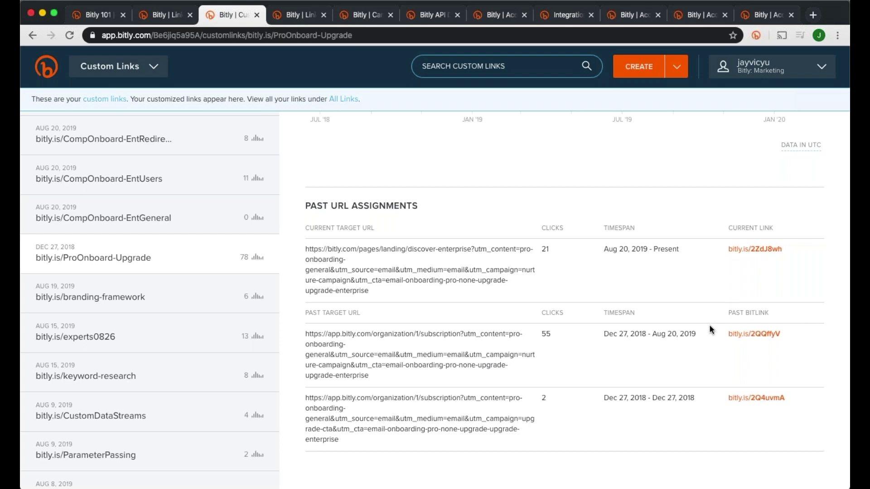
{"action": "scroll", "coordinate": [709, 325], "scroll_direction": "up", "scroll_amount": 3}
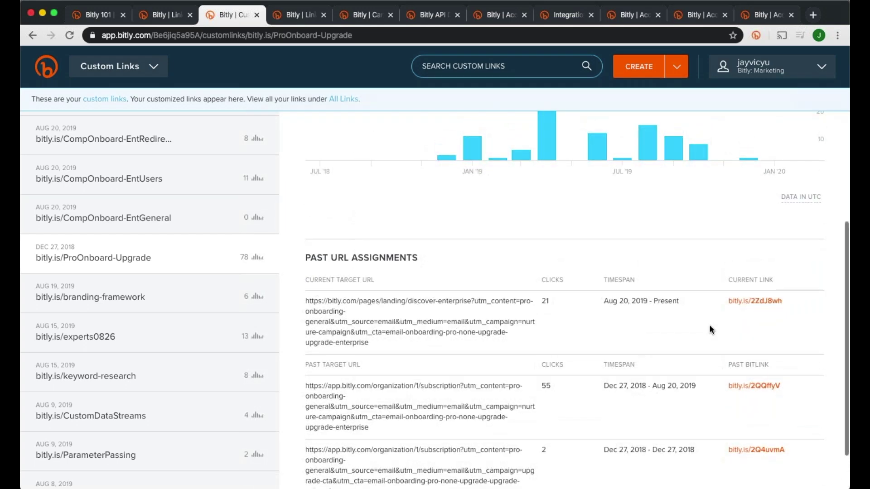
{"action": "scroll", "coordinate": [709, 326], "scroll_direction": "up", "scroll_amount": 2}
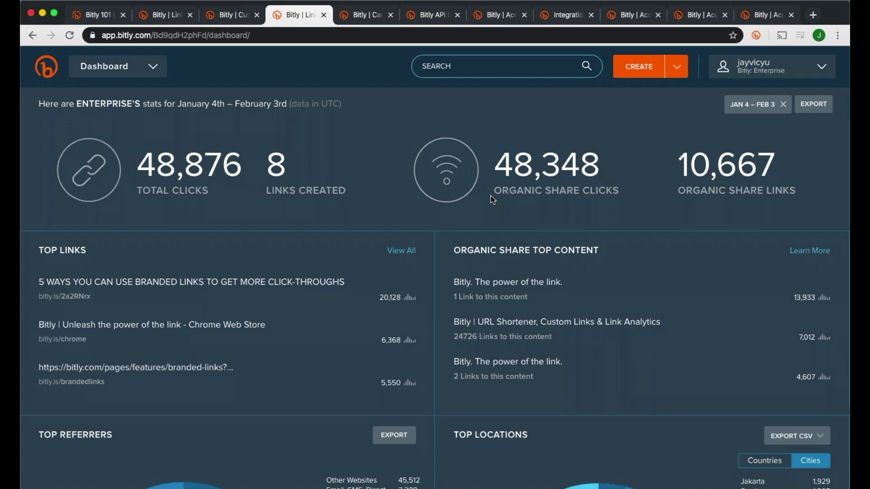
- Review the dashboard's top links, organic share content, referrers and locations, comparing countries with cities and checking the location CSV export
{"action": "scroll", "coordinate": [491, 196], "scroll_direction": "down", "scroll_amount": 5}
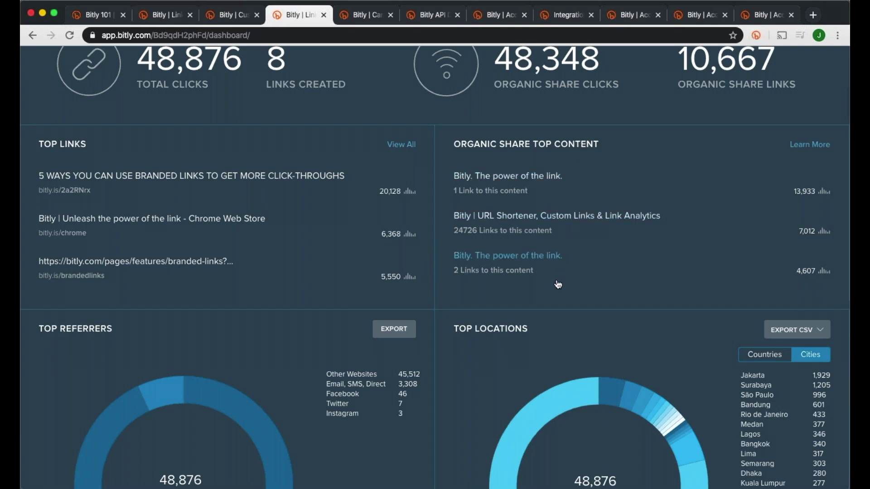
{"action": "scroll", "coordinate": [314, 322], "scroll_direction": "down", "scroll_amount": 2}
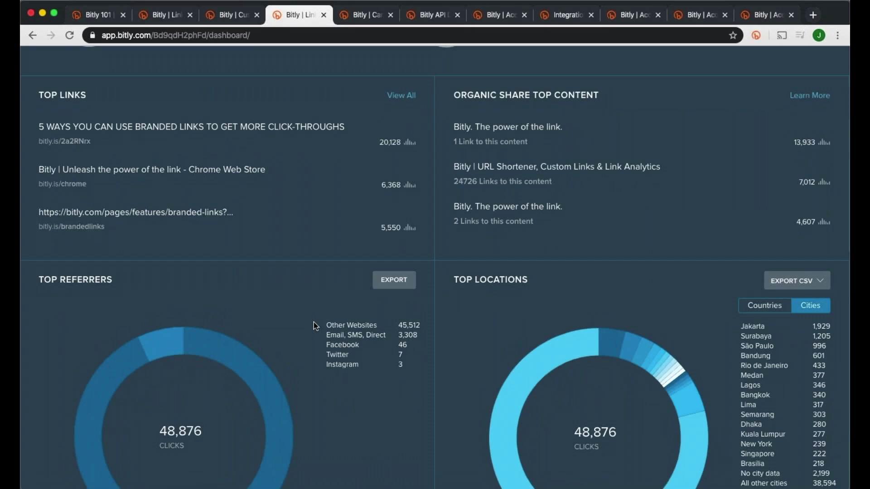
{"action": "scroll", "coordinate": [314, 322], "scroll_direction": "down", "scroll_amount": 2}
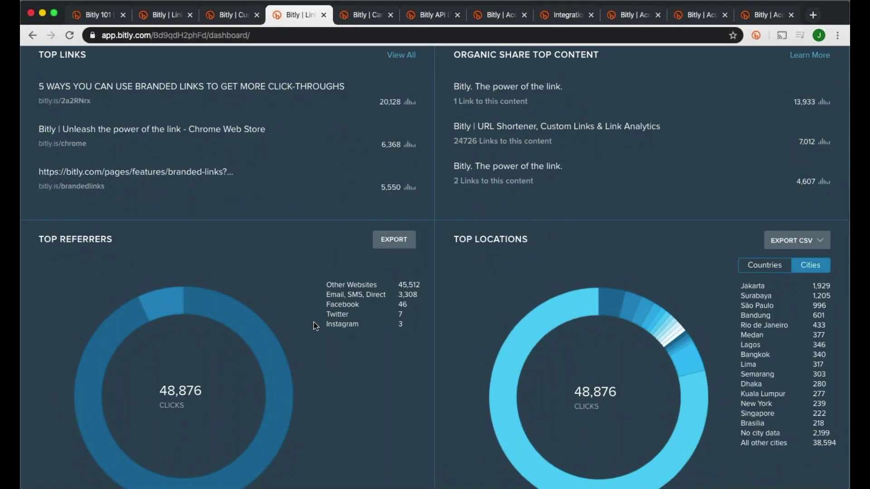
{"action": "left_click", "coordinate": [755, 270]}
{"action": "left_click", "coordinate": [801, 270]}
{"action": "left_click", "coordinate": [797, 241]}
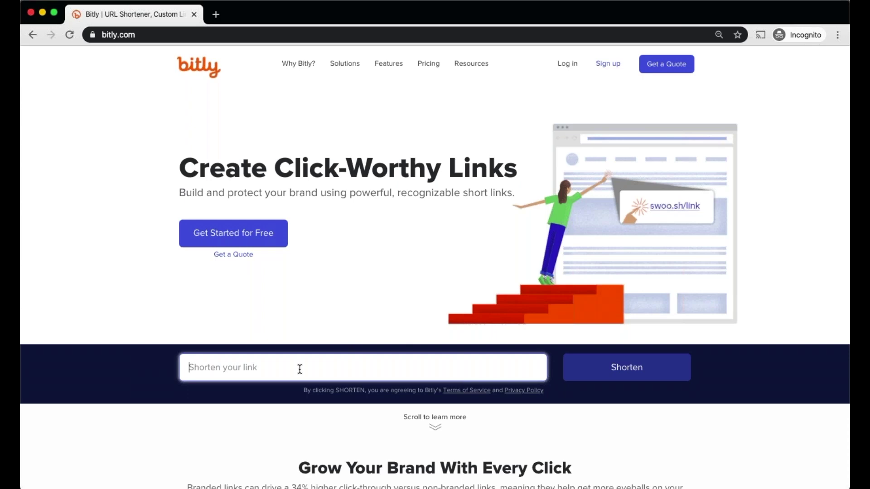
- Shorten the copied long BuzzFeed article URL with the link shortener on the bitly.com homepage
{"action": "key", "text": "super+v"}
{"action": "left_click_drag", "start_coordinate": [300, 369], "coordinate": [195, 380]}
{"action": "left_click", "coordinate": [269, 368]}
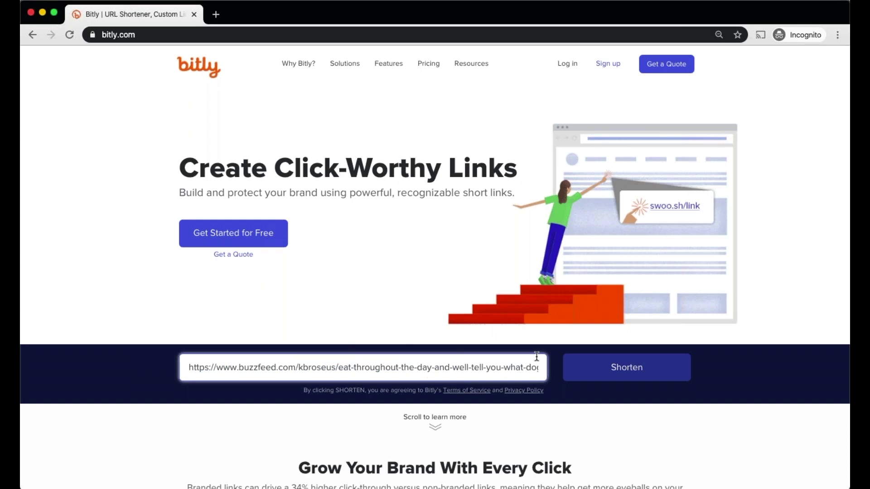
{"action": "left_click", "coordinate": [588, 364]}
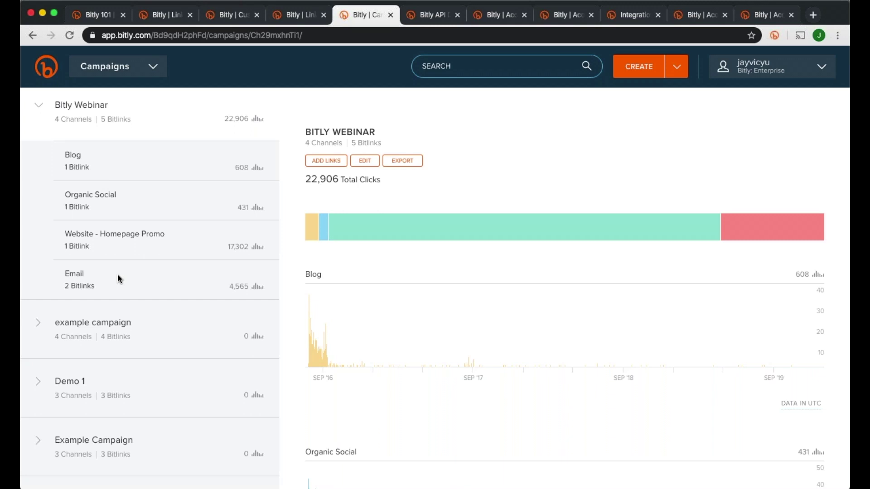
{"action": "left_click", "coordinate": [133, 165]}
{"action": "left_click", "coordinate": [326, 160]}
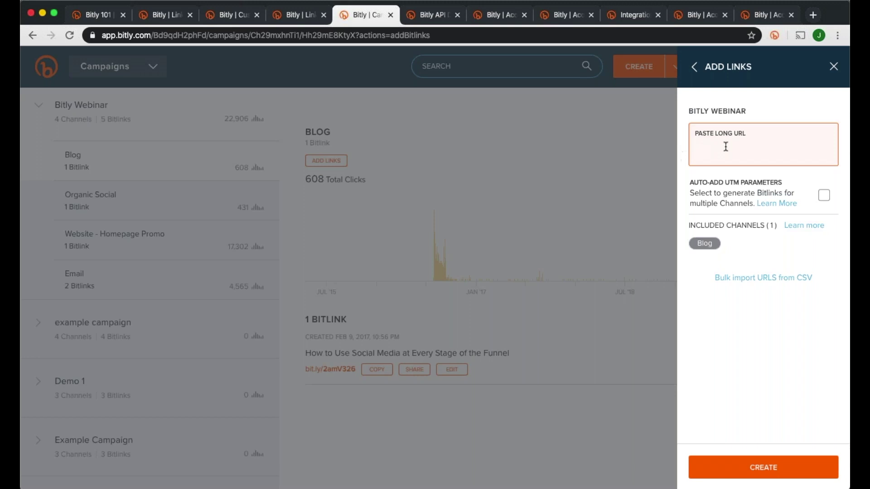
{"action": "type", "text": "https://bitly.com/pages/why-bitly/bitly-101"}
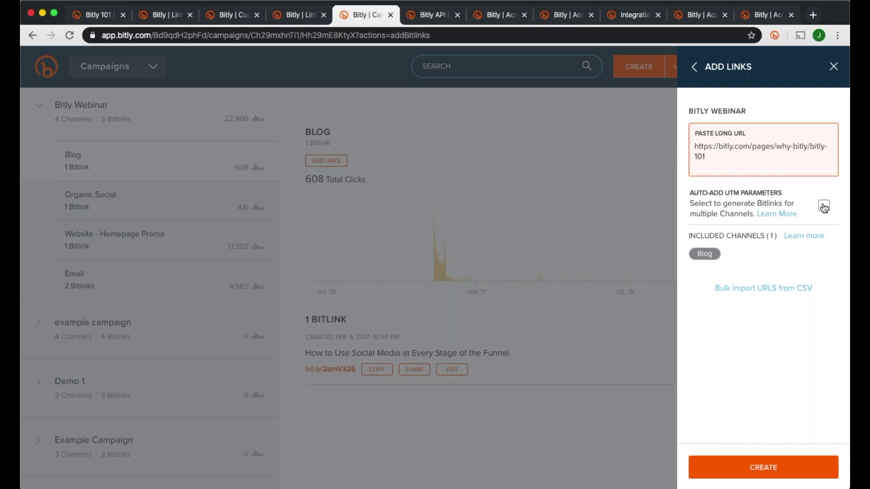
{"action": "left_click", "coordinate": [734, 468]}
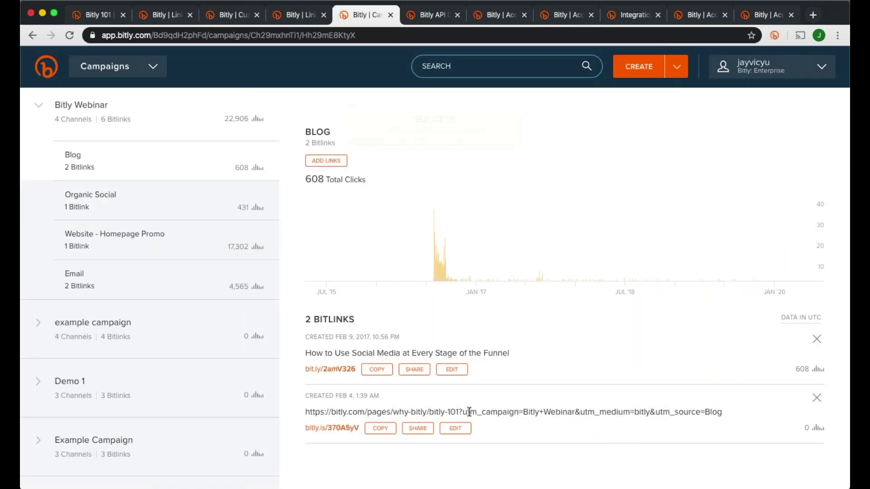
{"action": "left_click_drag", "start_coordinate": [463, 412], "coordinate": [724, 413]}
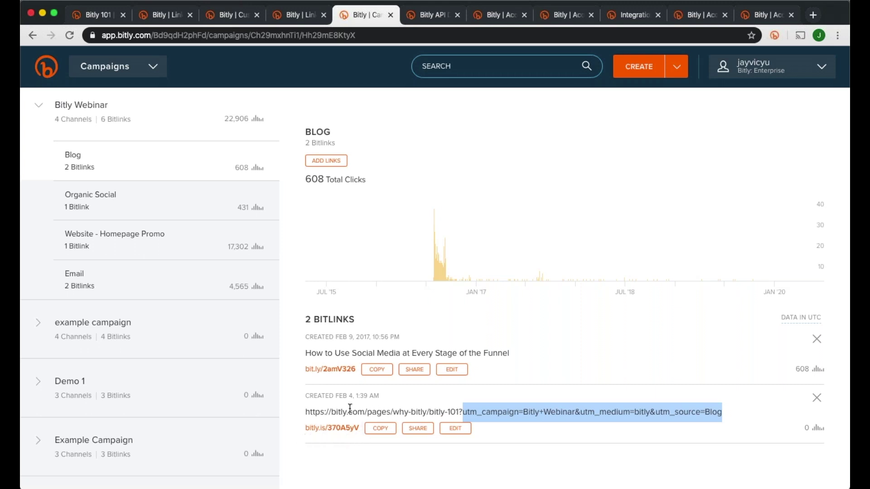
{"action": "left_click", "coordinate": [364, 409]}
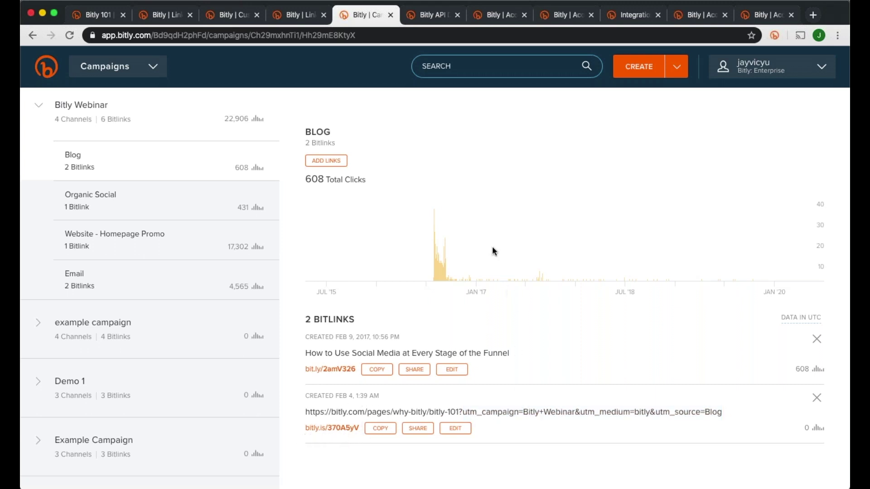
- Compare the Bitly Webinar campaign's clicks by channel, including Website - Homepage Promo and Organic Social
{"action": "left_click", "coordinate": [249, 163]}
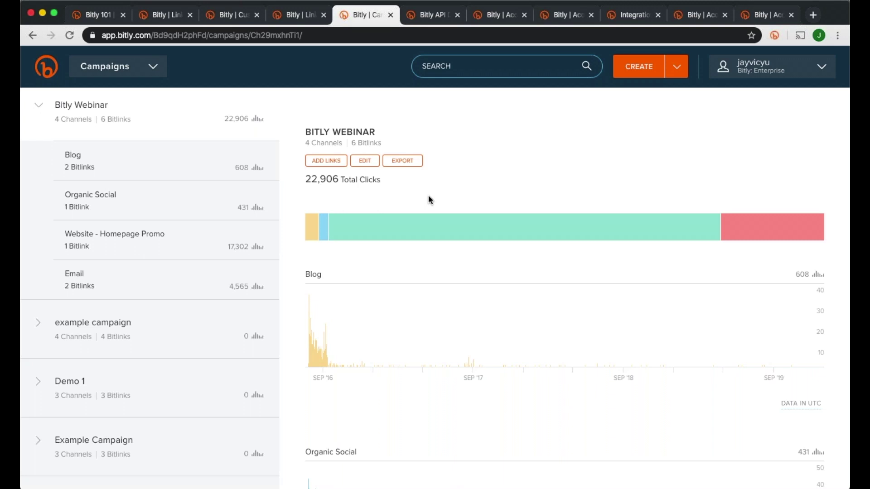
{"action": "mouse_move", "coordinate": [446, 223]}
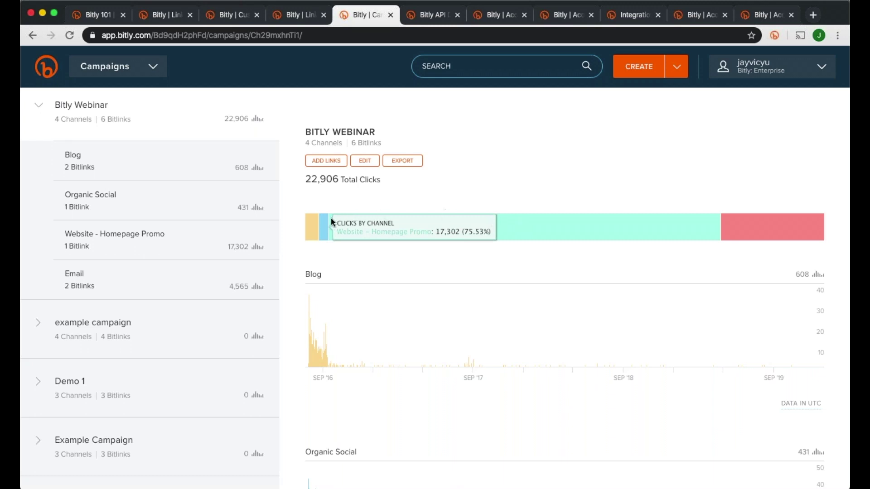
{"action": "mouse_move", "coordinate": [322, 219]}
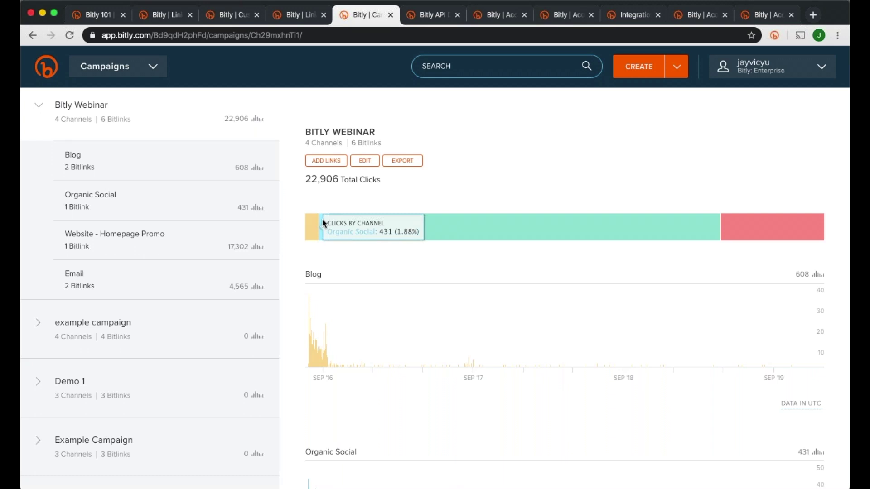
- Examine the clicks over time of the Blog channel's link "How to Use Social Media at Every Stage of the Funnel"
{"action": "left_click", "coordinate": [240, 171]}
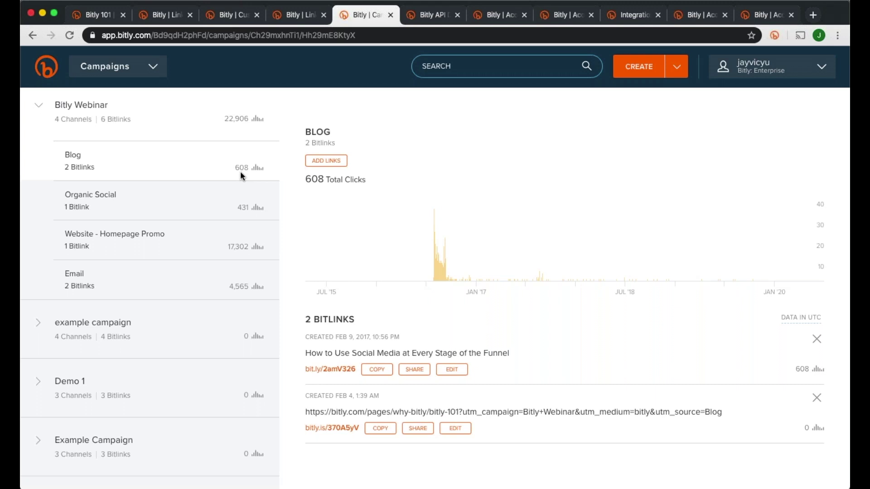
{"action": "left_click", "coordinate": [330, 370]}
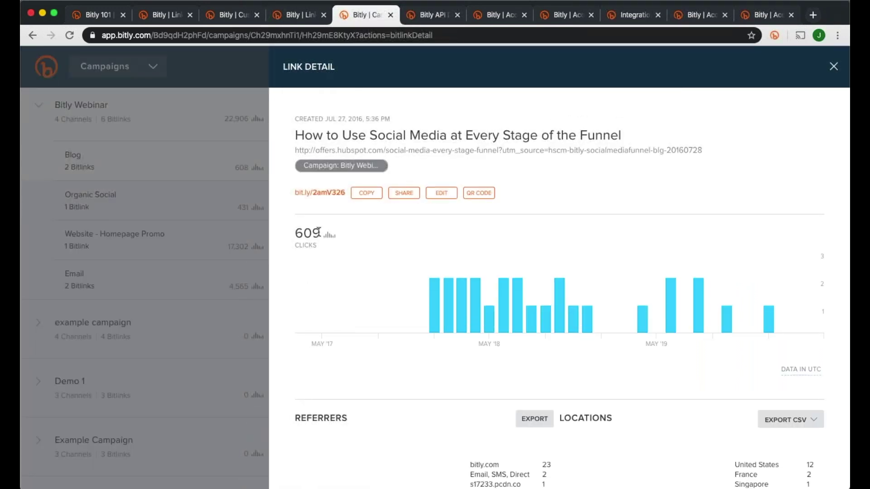
{"action": "mouse_move", "coordinate": [438, 282]}
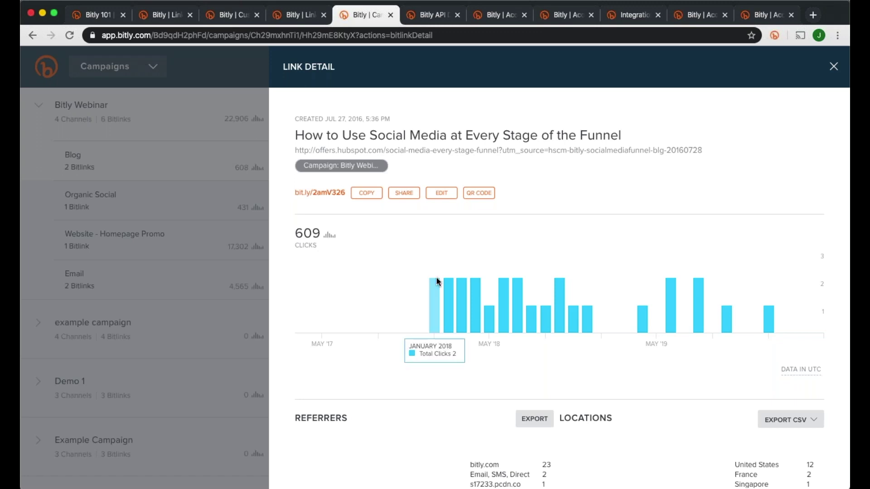